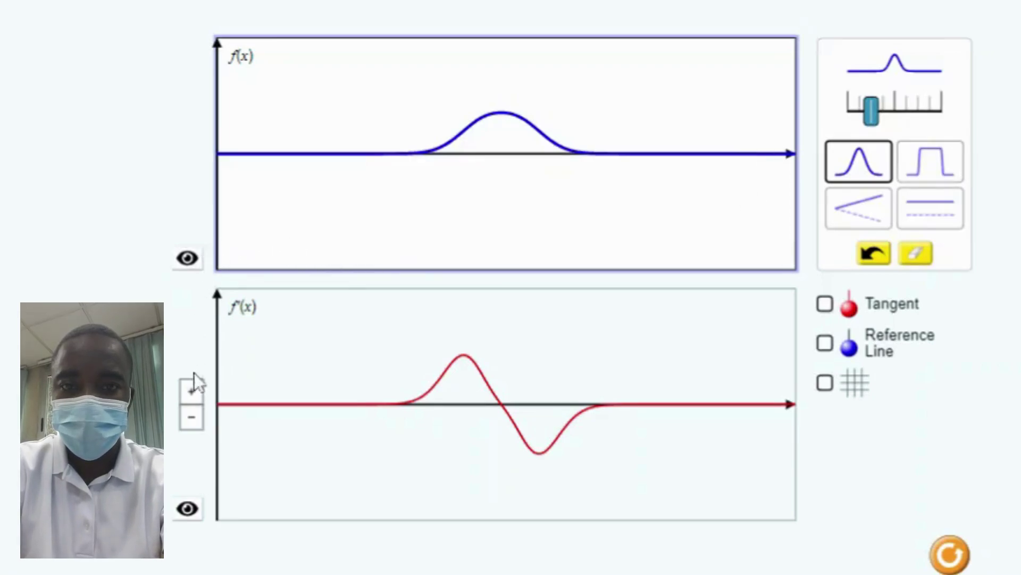
Zoom the f'(x) vertical scale out and back in, and show the tangent line with its slope.
{"action": "left_click", "coordinate": [192, 421]}
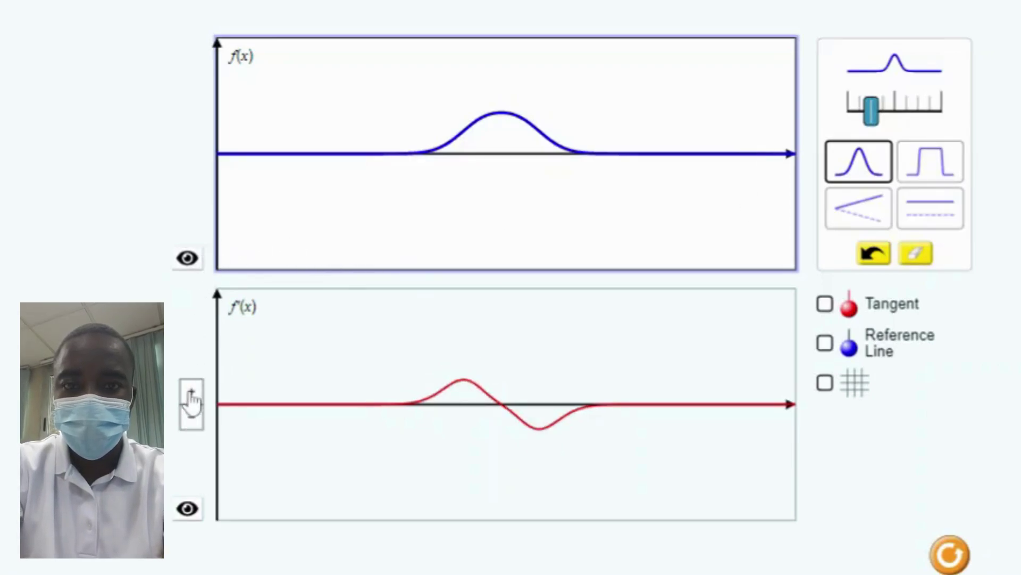
{"action": "left_click", "coordinate": [191, 392]}
{"action": "left_click", "coordinate": [839, 312]}
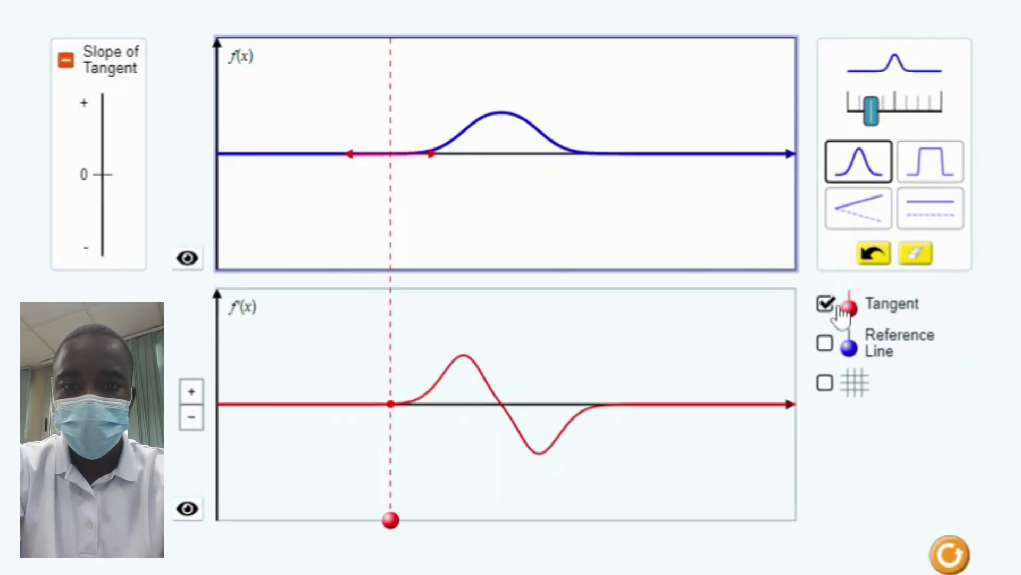
Show the vertical reference line and gridlines on both graphs, toggling the grid off and on.
{"action": "left_click", "coordinate": [825, 343]}
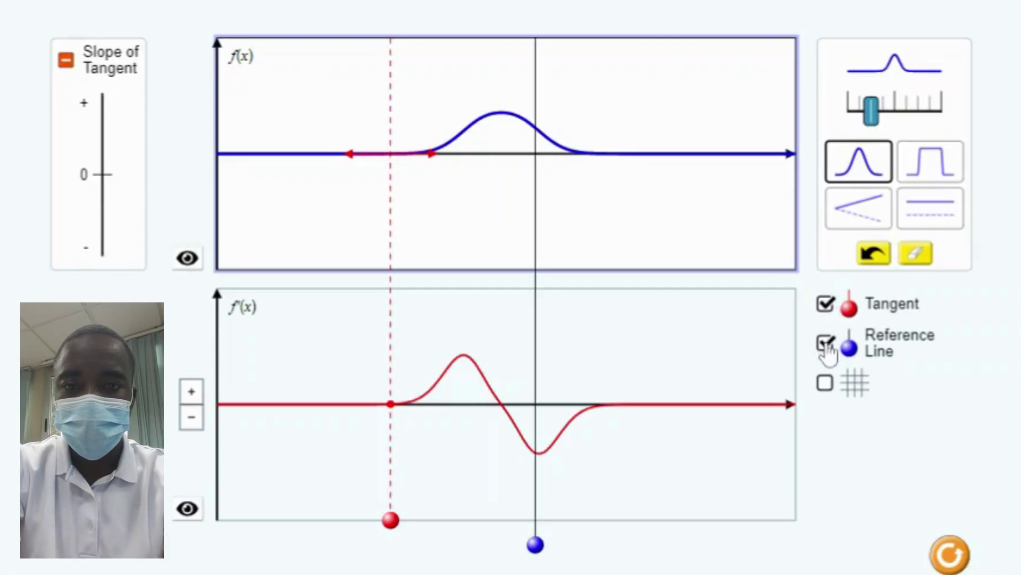
{"action": "left_click", "coordinate": [825, 383]}
{"action": "left_click", "coordinate": [826, 383]}
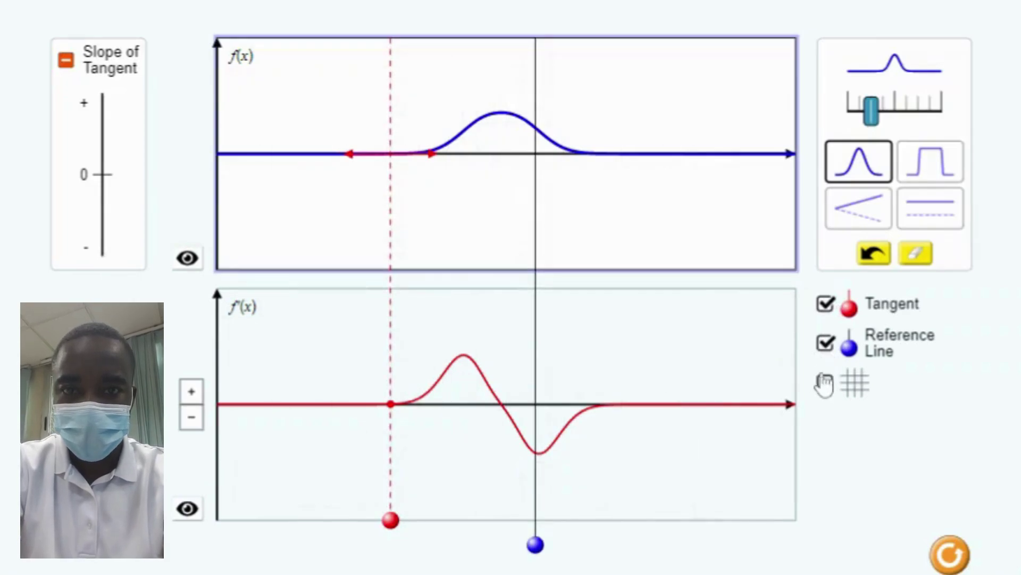
{"action": "left_click", "coordinate": [825, 383]}
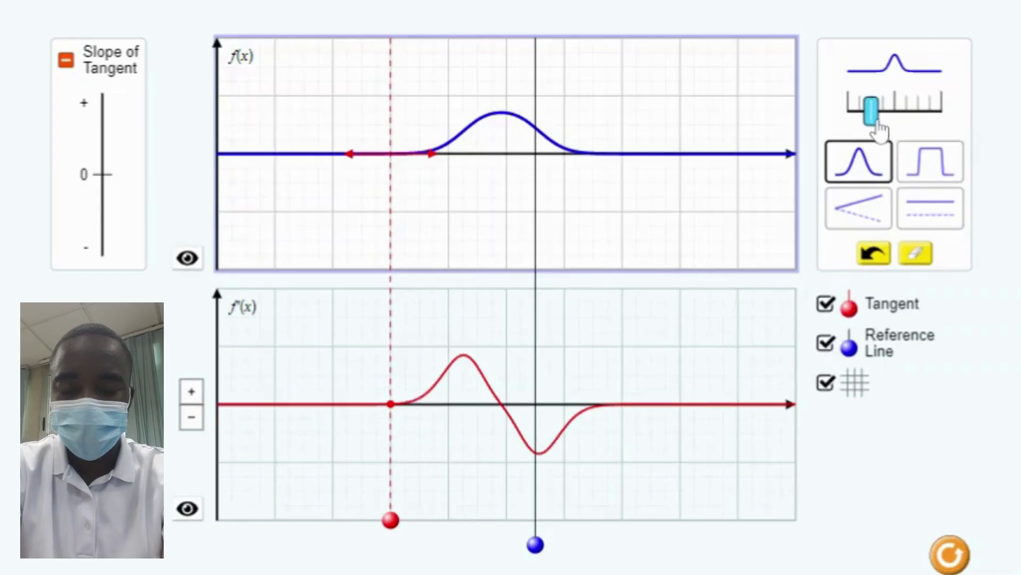
Add a rectangular pulse on the left of f(x) and tilt its right side upward with a linear ramp.
{"action": "mouse_move", "coordinate": [878, 127]}
{"action": "left_mouse_down"}
{"action": "mouse_move", "coordinate": [913, 127]}
{"action": "mouse_move", "coordinate": [875, 125]}
{"action": "left_mouse_up"}
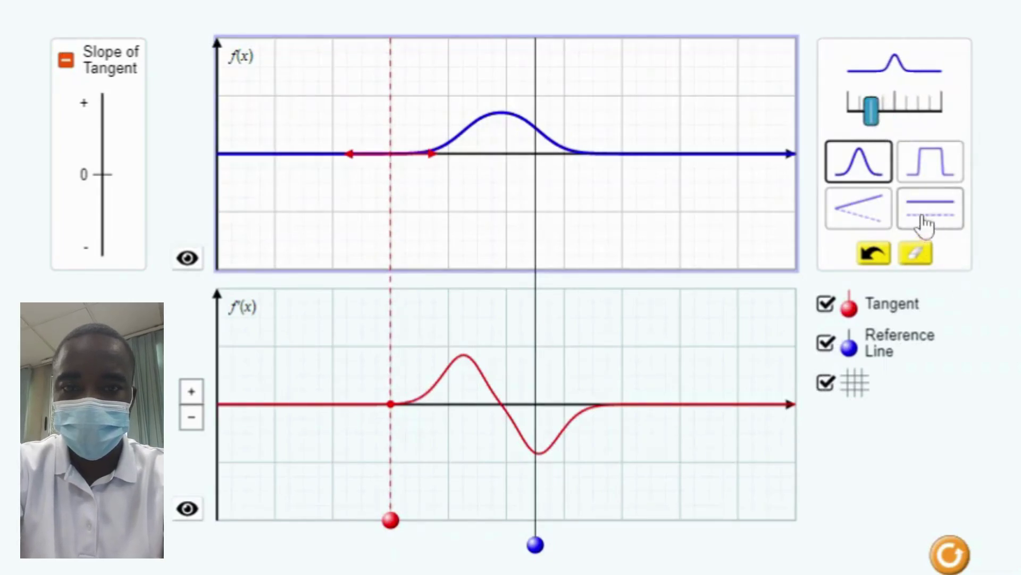
{"action": "left_click", "coordinate": [923, 152]}
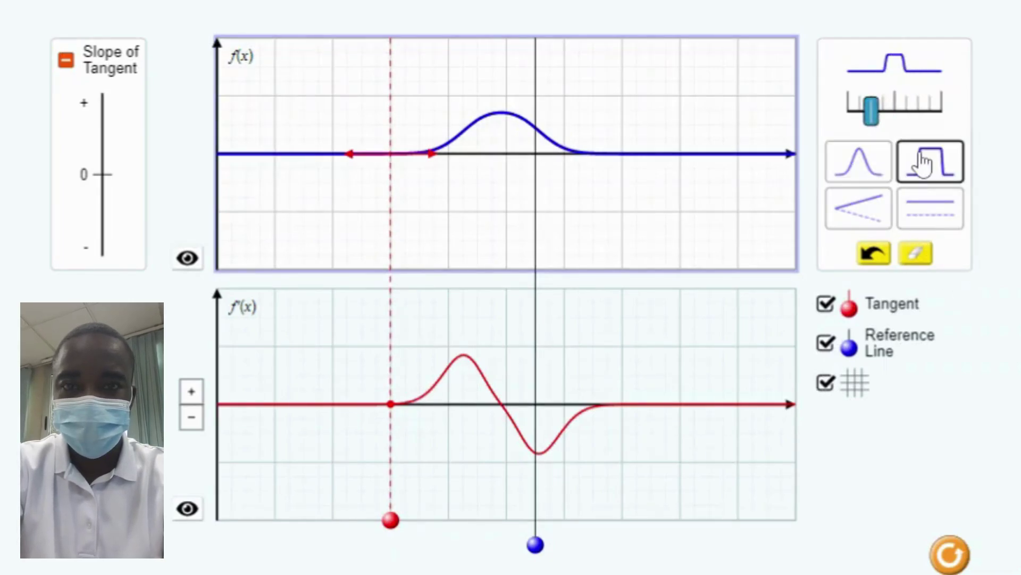
{"action": "left_click_drag", "start_coordinate": [464, 140], "coordinate": [365, 151]}
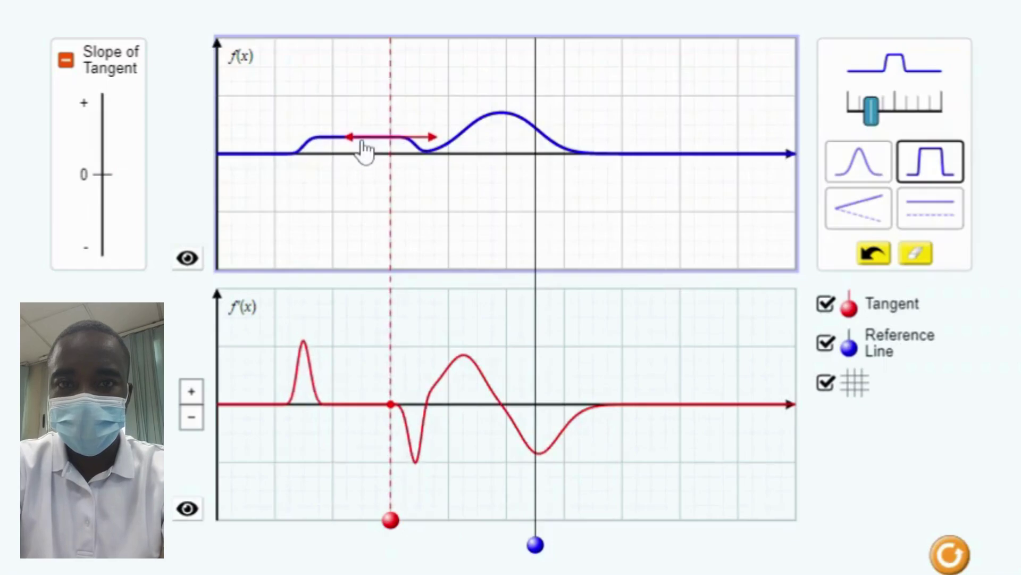
{"action": "left_click", "coordinate": [857, 213]}
{"action": "mouse_move", "coordinate": [557, 140]}
{"action": "left_mouse_down"}
{"action": "mouse_move", "coordinate": [543, 136]}
{"action": "mouse_move", "coordinate": [550, 124]}
{"action": "mouse_move", "coordinate": [550, 144]}
{"action": "left_mouse_up"}
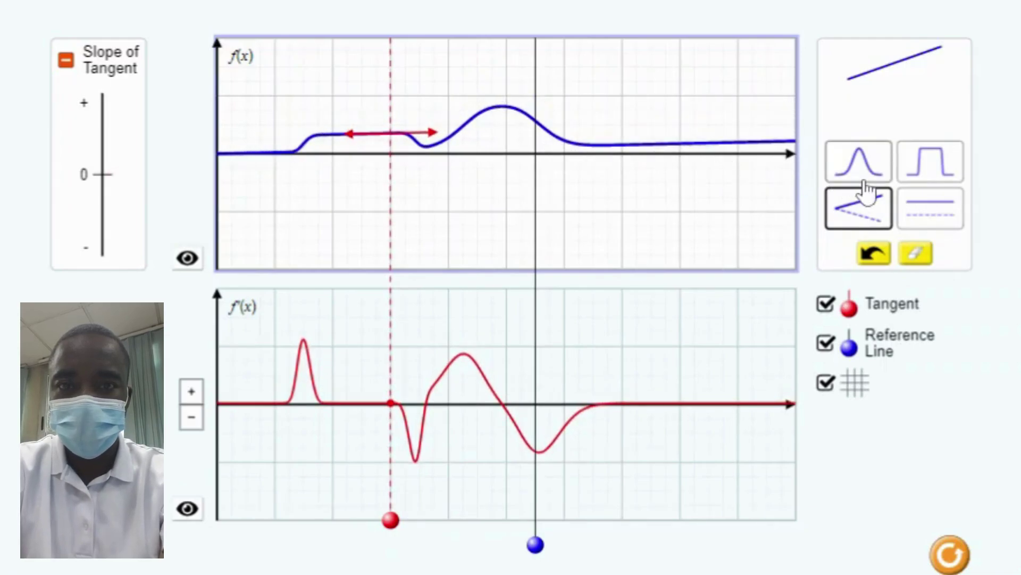
Raise a tall Gaussian bump on the right of f(x), then widen it into a broad hump.
{"action": "left_click", "coordinate": [858, 165]}
{"action": "left_click_drag", "start_coordinate": [645, 151], "coordinate": [628, 79]}
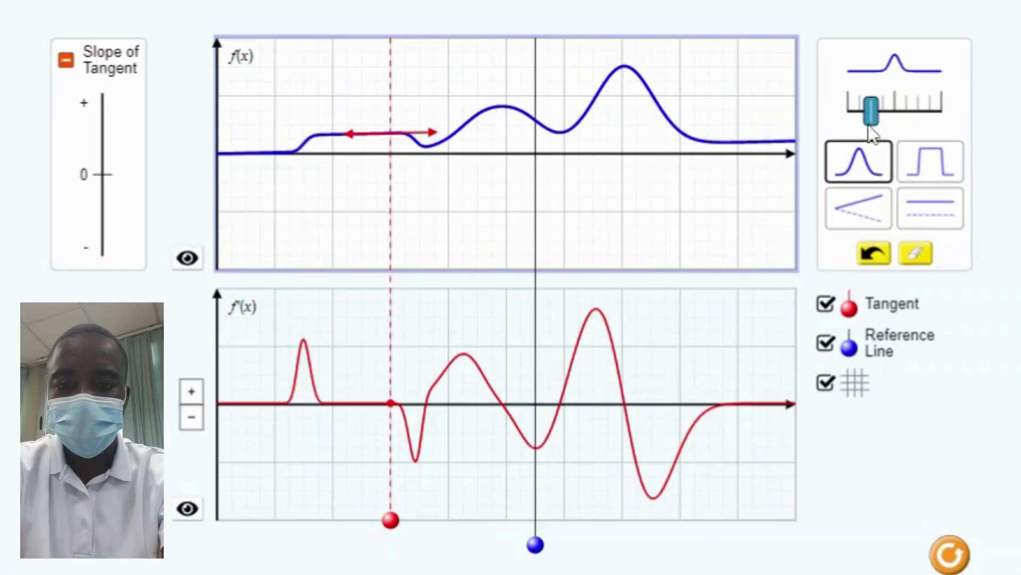
{"action": "left_click_drag", "start_coordinate": [870, 120], "coordinate": [894, 121]}
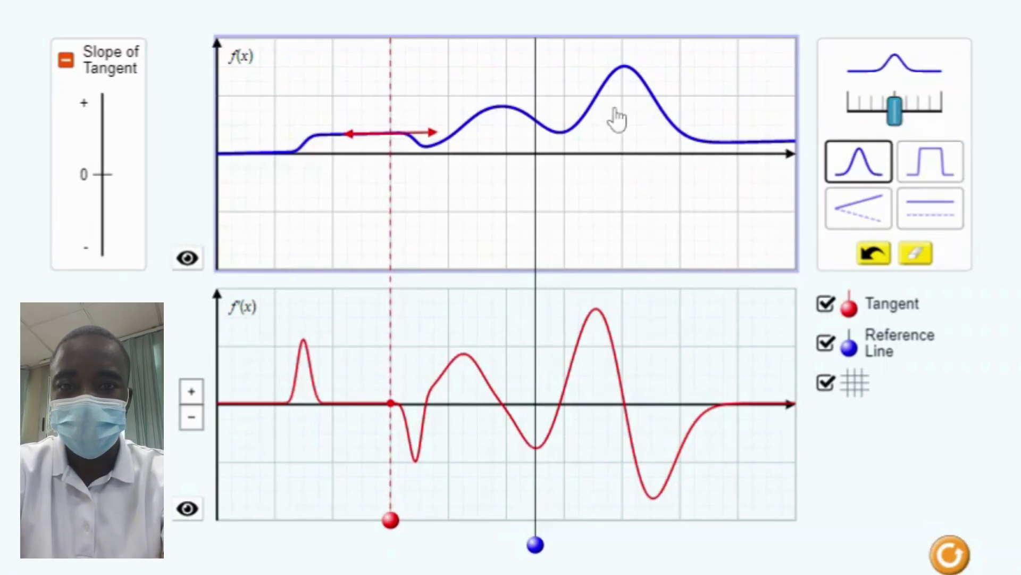
{"action": "mouse_move", "coordinate": [617, 119]}
{"action": "left_mouse_down"}
{"action": "mouse_move", "coordinate": [616, 75]}
{"action": "mouse_move", "coordinate": [596, 114]}
{"action": "mouse_move", "coordinate": [570, 119]}
{"action": "mouse_move", "coordinate": [572, 64]}
{"action": "mouse_move", "coordinate": [624, 63]}
{"action": "mouse_move", "coordinate": [627, 80]}
{"action": "mouse_move", "coordinate": [622, 62]}
{"action": "mouse_move", "coordinate": [622, 73]}
{"action": "left_mouse_up"}
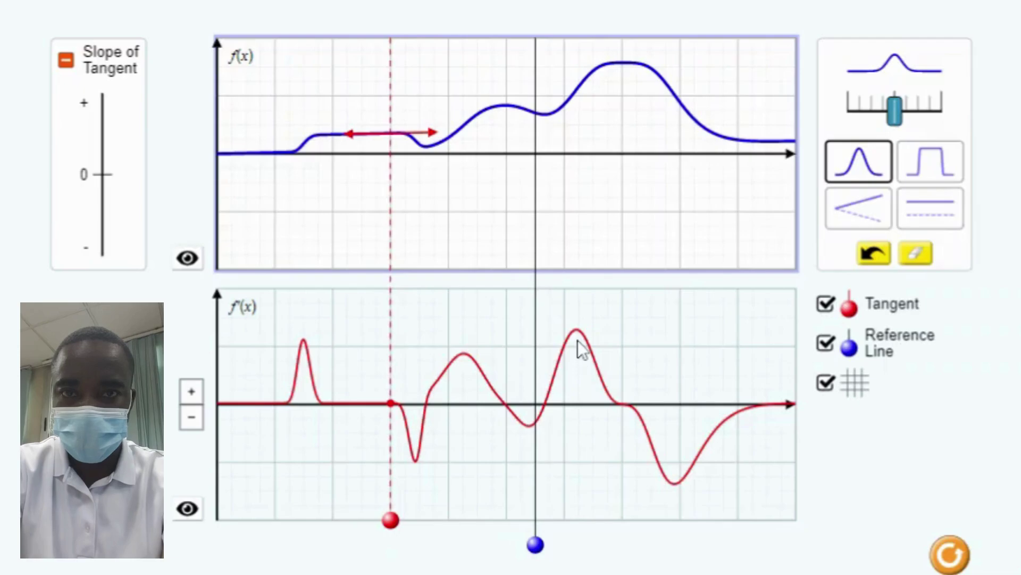
Pull the left of f(x) into a deep valley and push a flat right plateau below the axis.
{"action": "mouse_move", "coordinate": [625, 77]}
{"action": "left_mouse_down"}
{"action": "mouse_move", "coordinate": [611, 73]}
{"action": "mouse_move", "coordinate": [615, 105]}
{"action": "mouse_move", "coordinate": [647, 152]}
{"action": "mouse_move", "coordinate": [585, 164]}
{"action": "mouse_move", "coordinate": [545, 144]}
{"action": "mouse_move", "coordinate": [481, 138]}
{"action": "mouse_move", "coordinate": [449, 112]}
{"action": "mouse_move", "coordinate": [449, 50]}
{"action": "mouse_move", "coordinate": [460, 133]}
{"action": "mouse_move", "coordinate": [451, 217]}
{"action": "mouse_move", "coordinate": [412, 245]}
{"action": "mouse_move", "coordinate": [400, 274]}
{"action": "mouse_move", "coordinate": [393, 262]}
{"action": "left_mouse_up"}
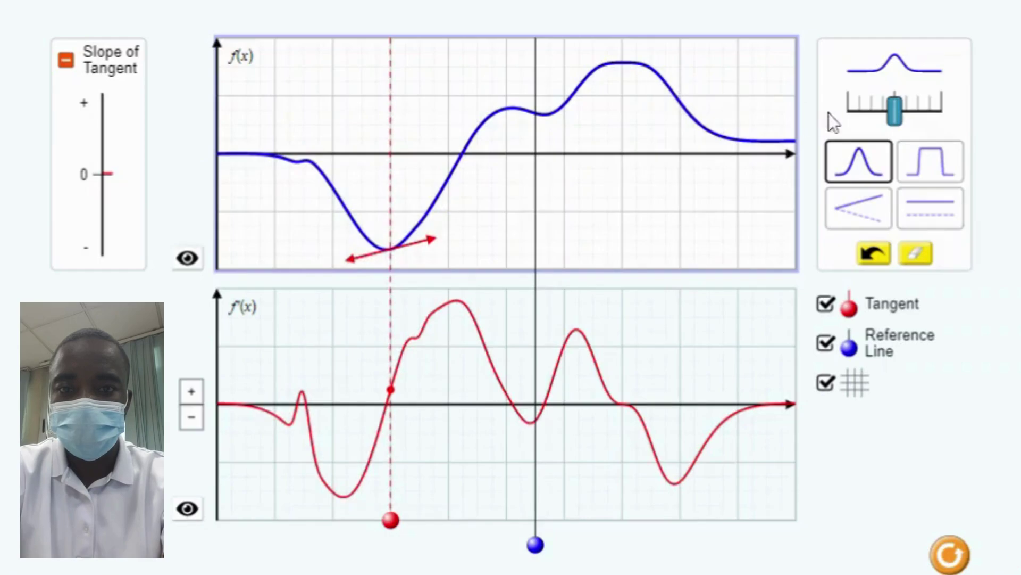
{"action": "left_click", "coordinate": [912, 162]}
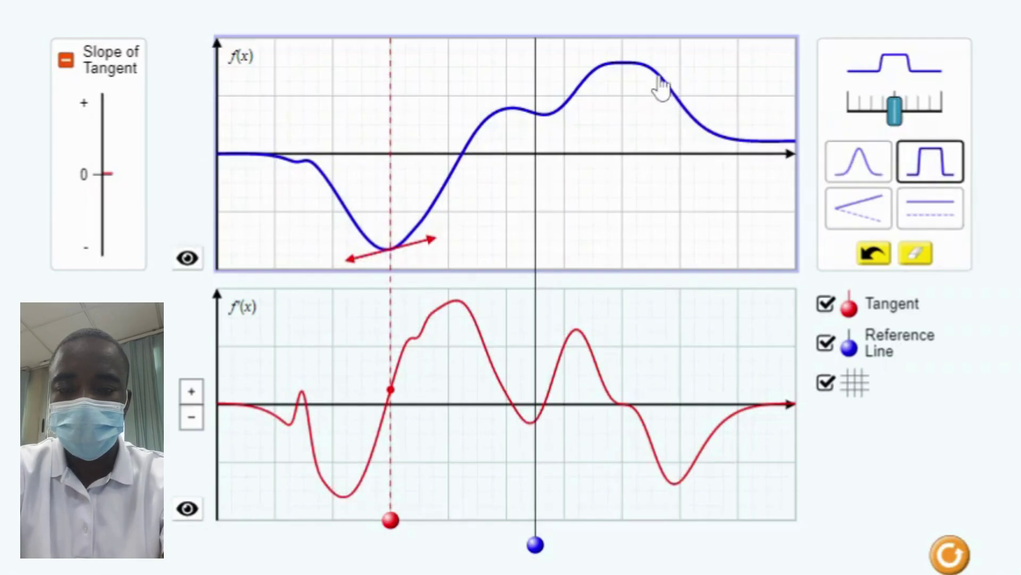
{"action": "left_click", "coordinate": [645, 108]}
{"action": "left_click_drag", "start_coordinate": [645, 108], "coordinate": [623, 219]}
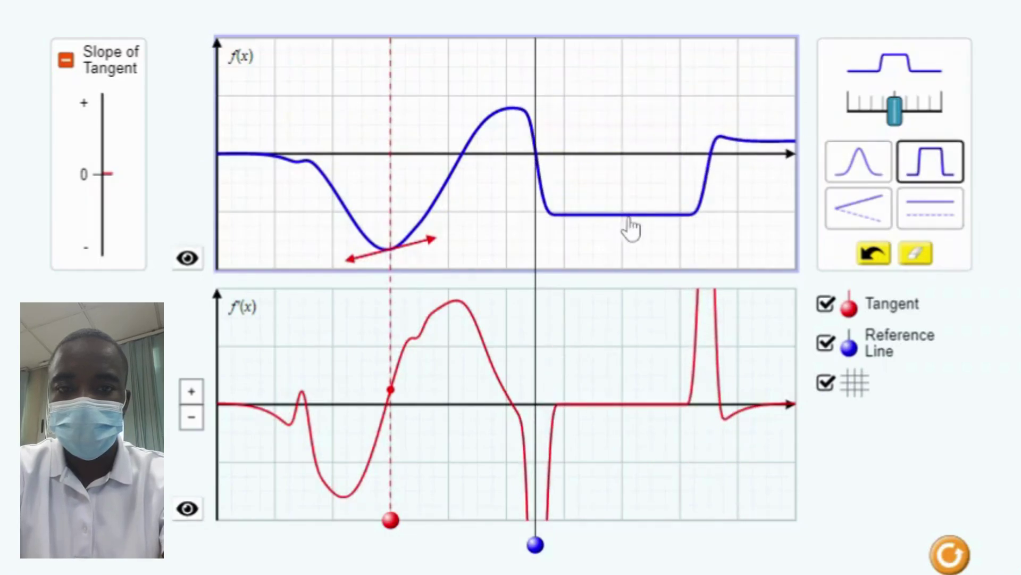
Raise a tall smooth peak on the lowered right section and lift the centre near the axis.
{"action": "left_click", "coordinate": [862, 170]}
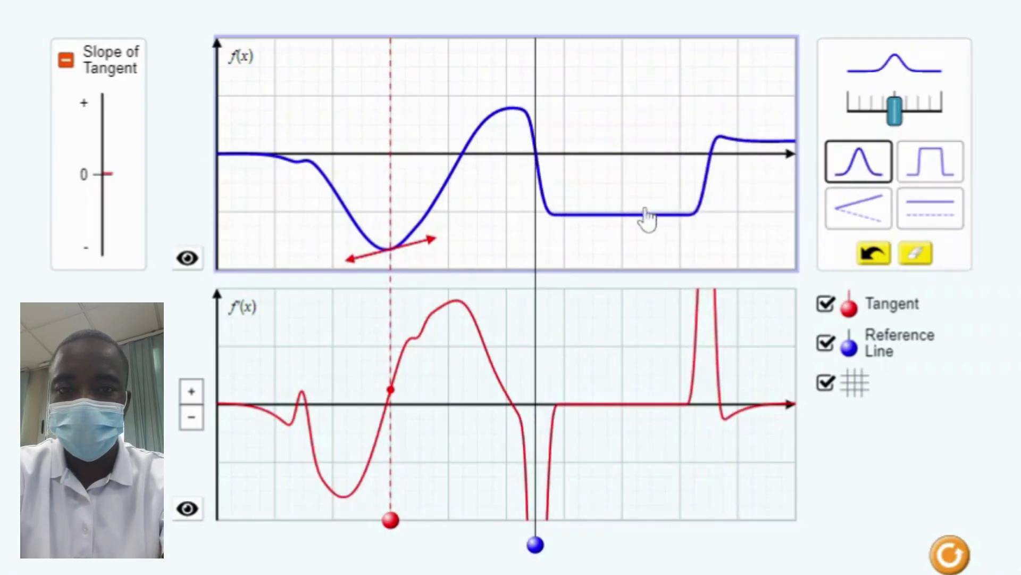
{"action": "left_click_drag", "start_coordinate": [643, 217], "coordinate": [632, 75]}
{"action": "left_click_drag", "start_coordinate": [547, 191], "coordinate": [552, 159]}
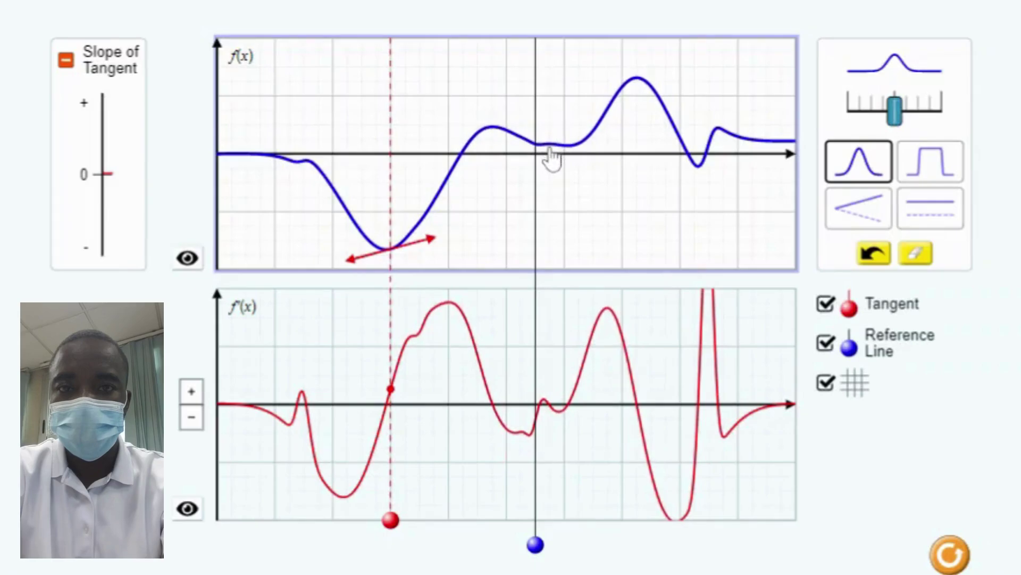
Move the reference line toward the right peak, raise a bump left of centre, and widen the left valley.
{"action": "left_click", "coordinate": [393, 253]}
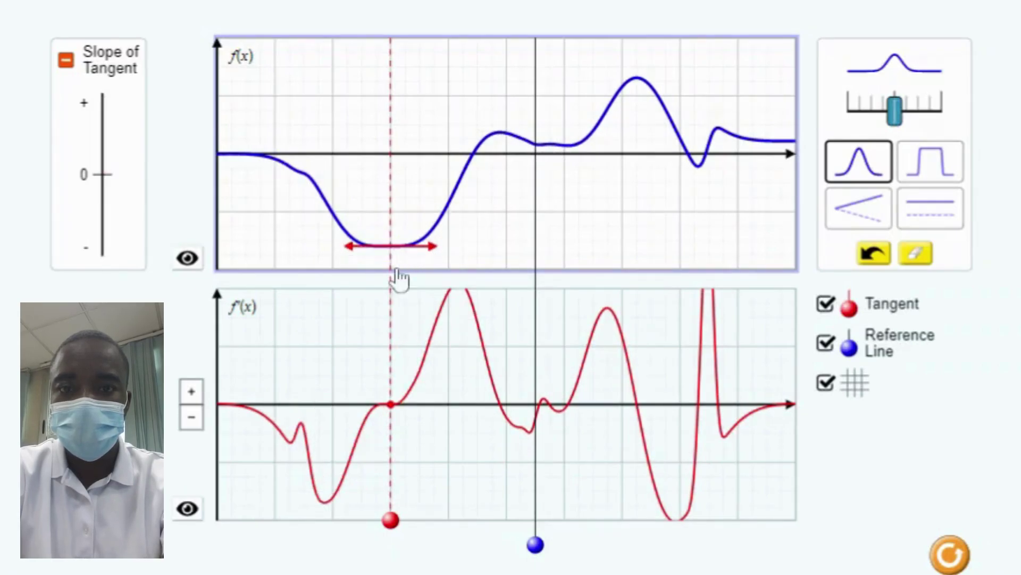
{"action": "left_click_drag", "start_coordinate": [532, 545], "coordinate": [602, 531]}
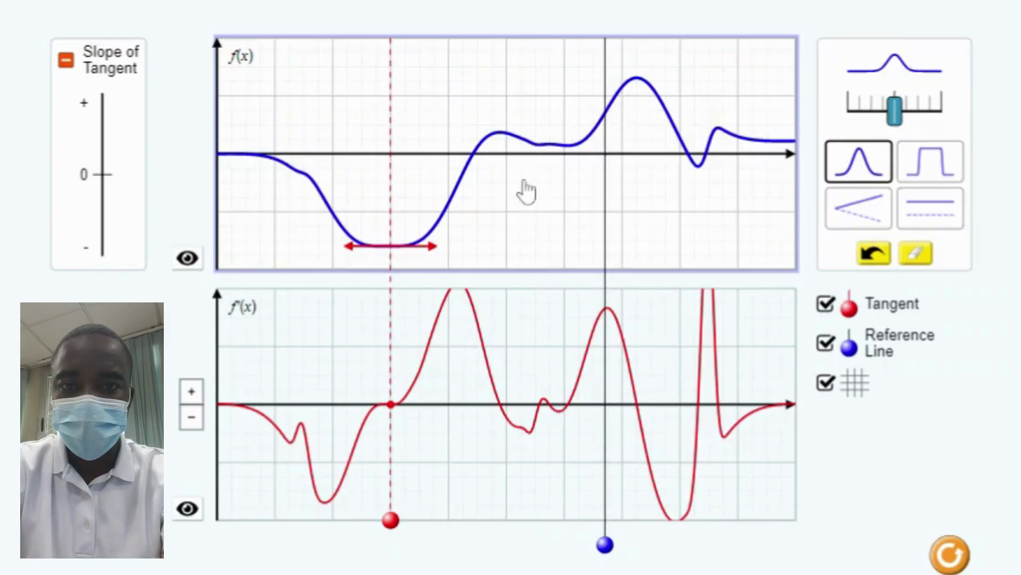
{"action": "left_click", "coordinate": [503, 156]}
{"action": "mouse_move", "coordinate": [503, 154]}
{"action": "left_mouse_down"}
{"action": "mouse_move", "coordinate": [490, 141]}
{"action": "mouse_move", "coordinate": [440, 157]}
{"action": "left_mouse_up"}
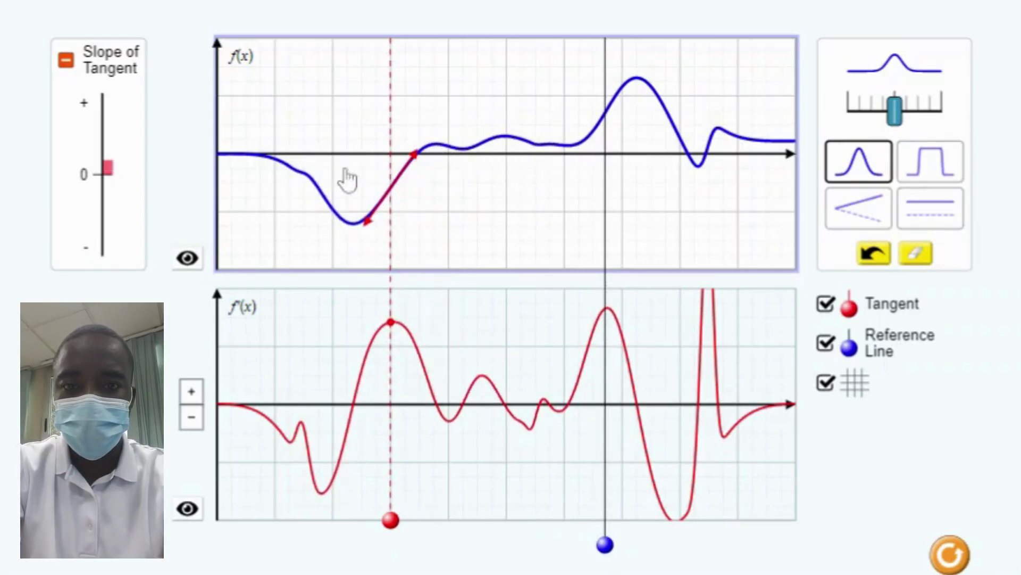
{"action": "left_click_drag", "start_coordinate": [319, 188], "coordinate": [368, 258]}
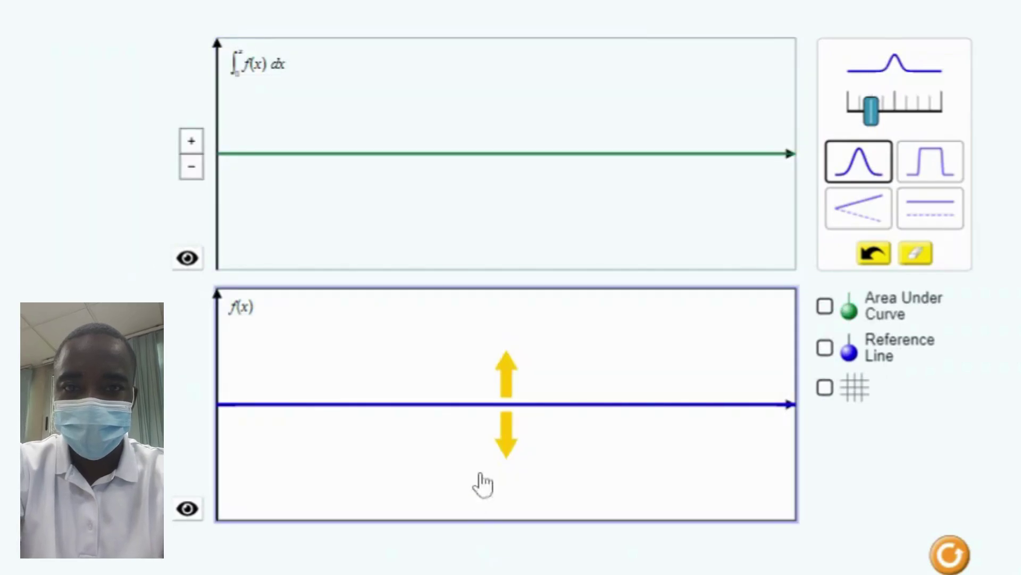
Turn on Area Under Curve, Reference Line and gridlines, and choose a wider rectangular pulse shape.
{"action": "left_click", "coordinate": [825, 307]}
{"action": "left_click", "coordinate": [826, 349]}
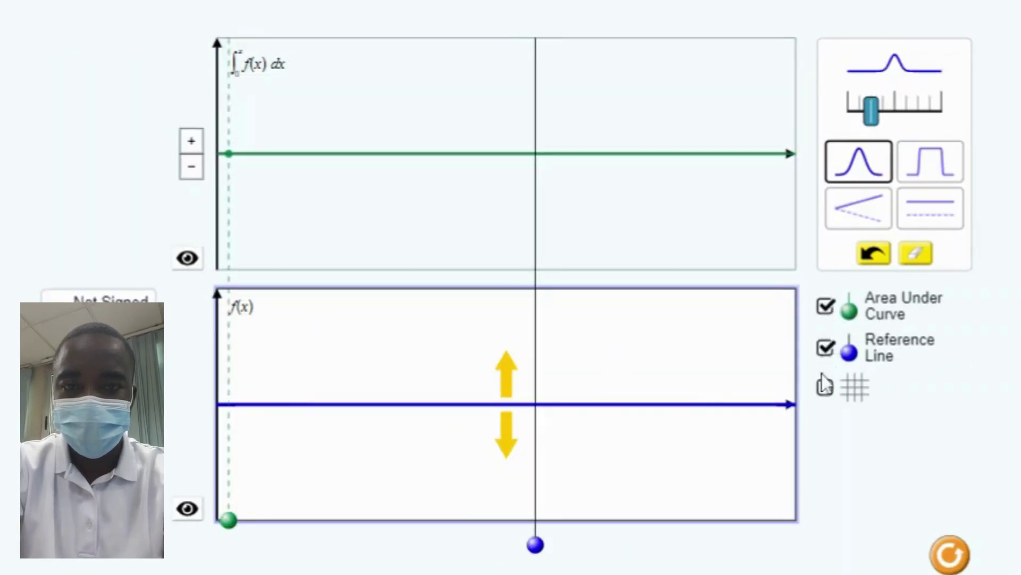
{"action": "left_click", "coordinate": [825, 389]}
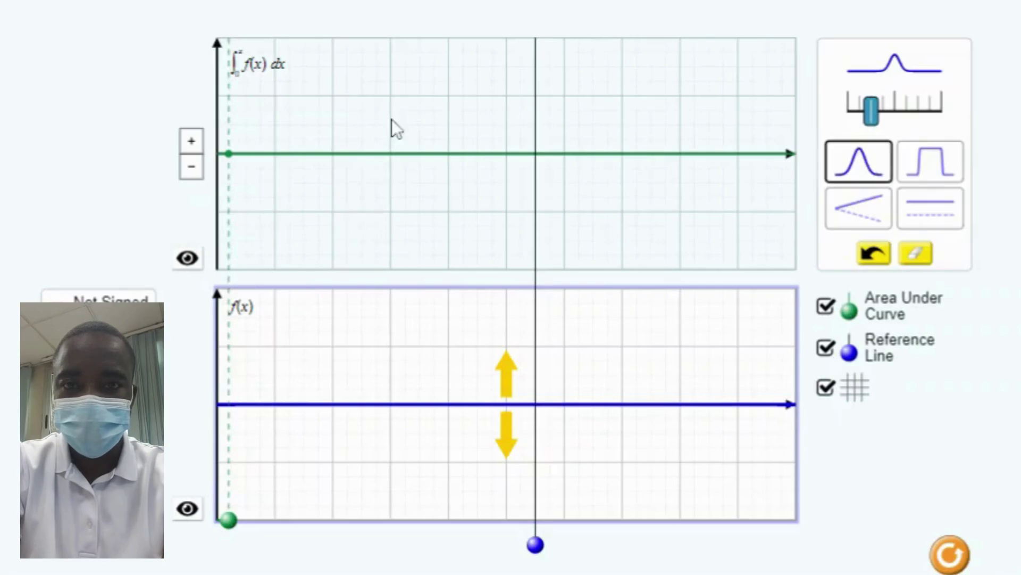
{"action": "left_click", "coordinate": [956, 189]}
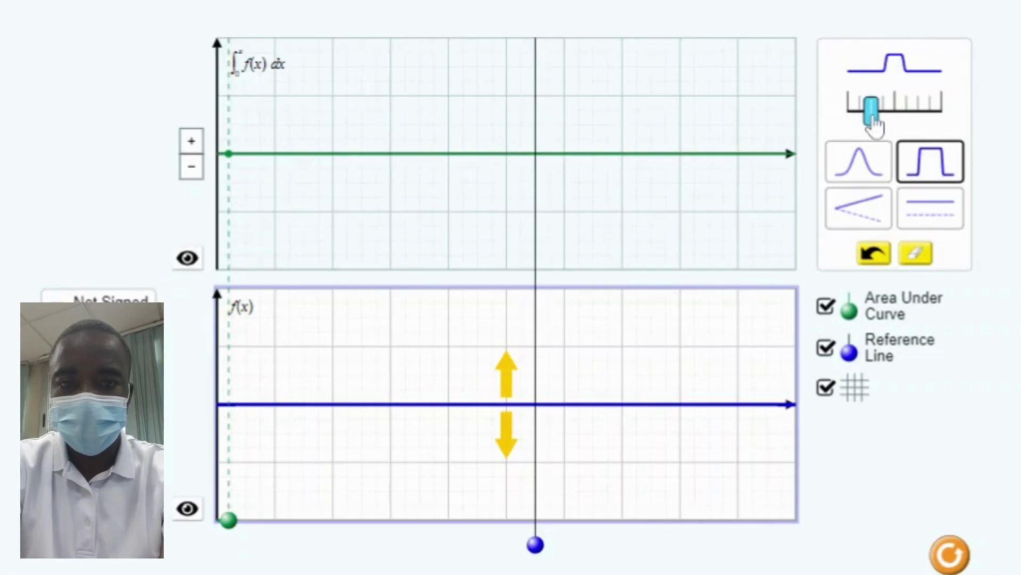
{"action": "mouse_move", "coordinate": [868, 114]}
{"action": "left_mouse_down"}
{"action": "mouse_move", "coordinate": [914, 117]}
{"action": "mouse_move", "coordinate": [883, 121]}
{"action": "left_mouse_up"}
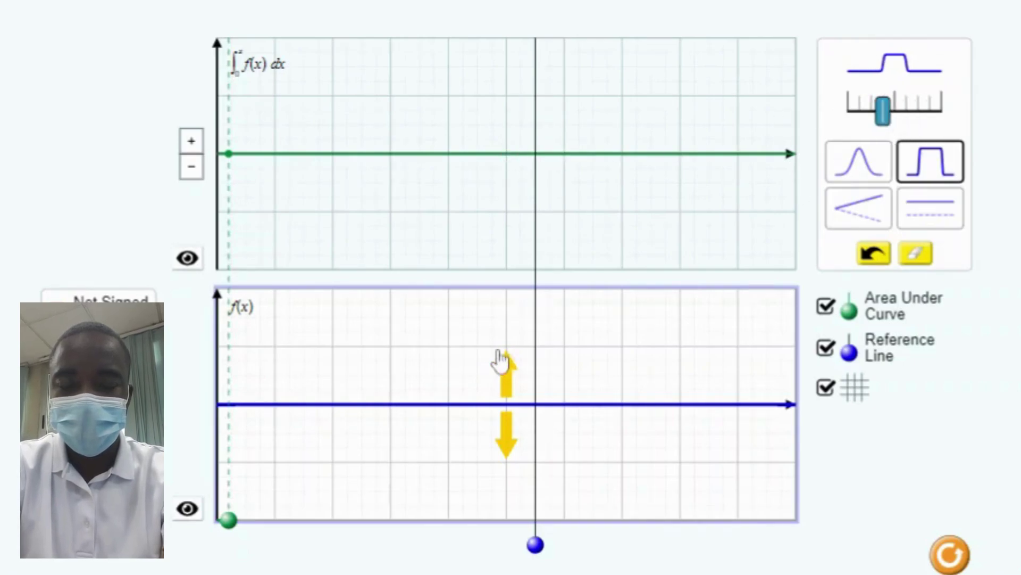
Stamp a square pulse on f(x), then drag Gaussian bumps and dips into a wavy curve.
{"action": "left_click", "coordinate": [510, 381]}
{"action": "left_click_drag", "start_coordinate": [509, 379], "coordinate": [349, 480]}
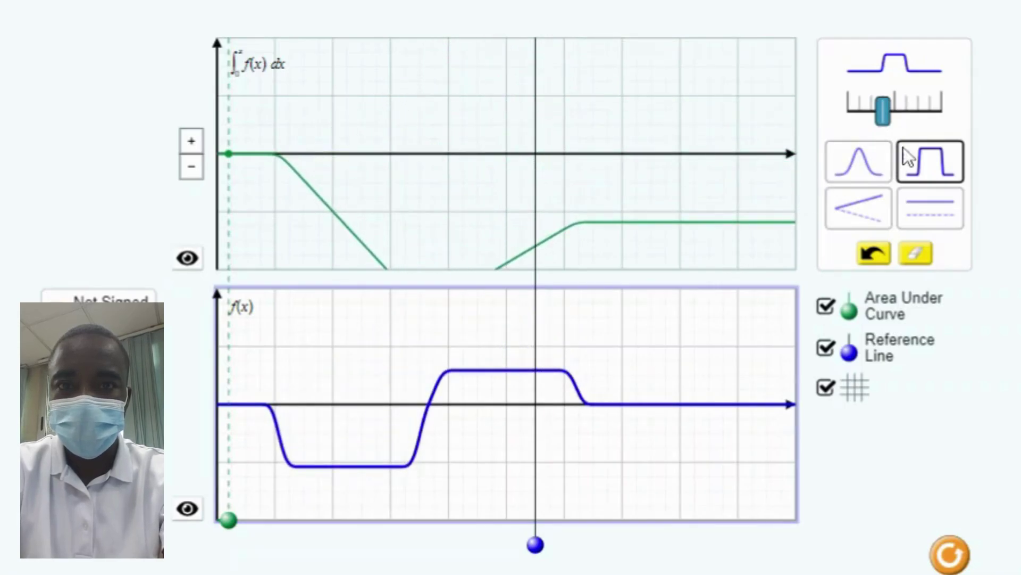
{"action": "left_click", "coordinate": [856, 159]}
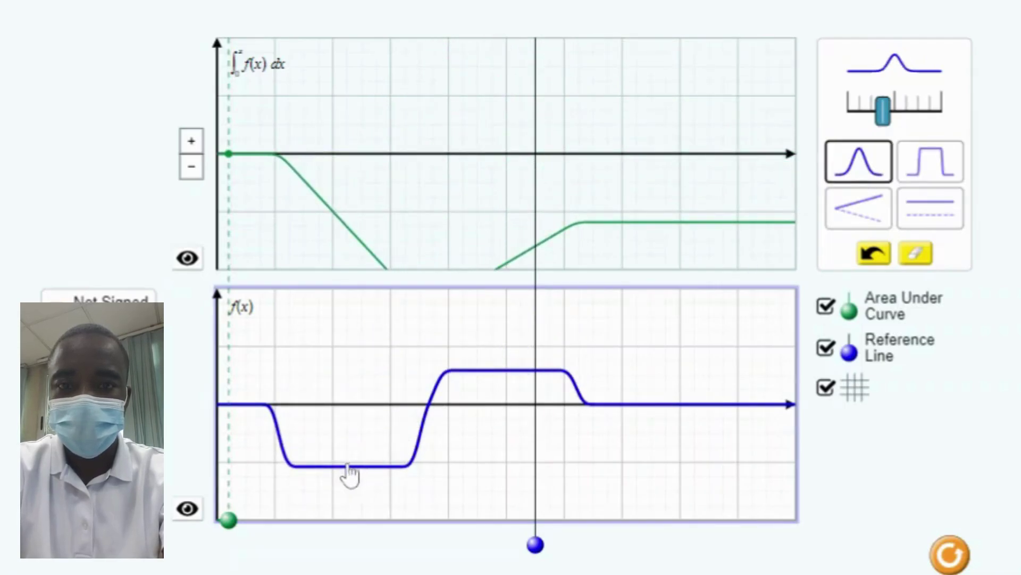
{"action": "left_click_drag", "start_coordinate": [349, 473], "coordinate": [345, 378]}
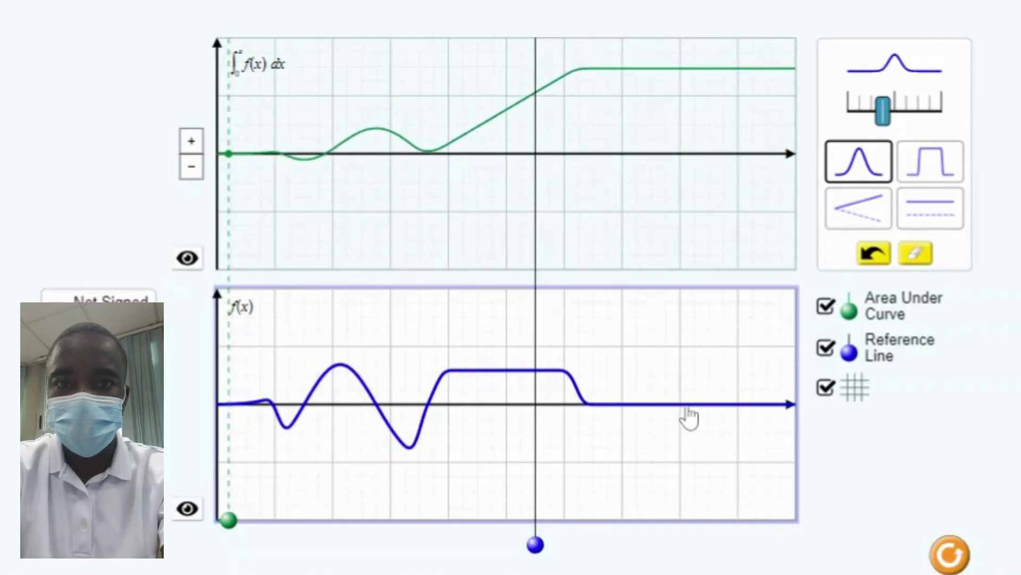
{"action": "left_click_drag", "start_coordinate": [688, 407], "coordinate": [509, 472]}
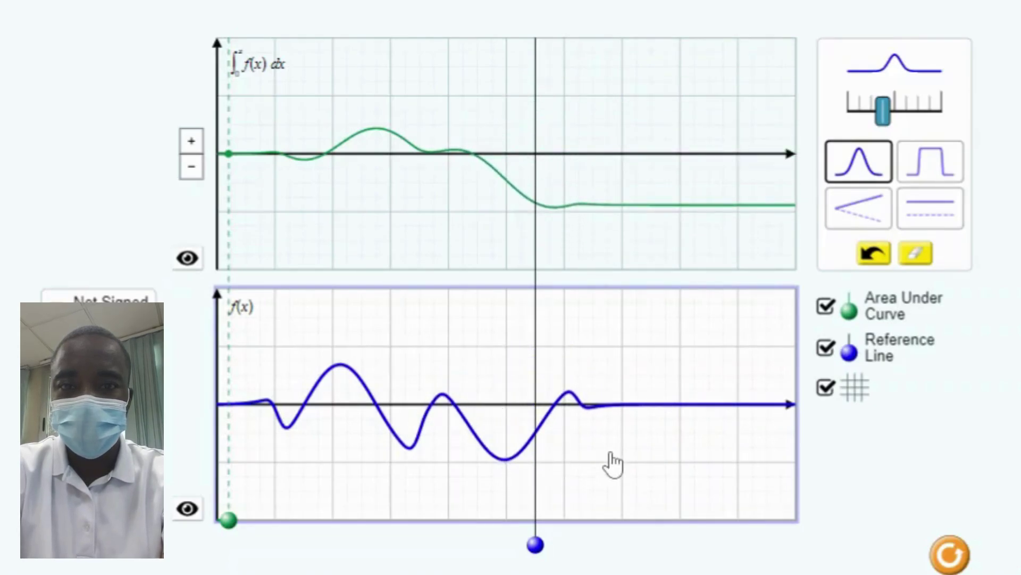
{"action": "left_click_drag", "start_coordinate": [676, 420], "coordinate": [662, 347]}
{"action": "left_click_drag", "start_coordinate": [713, 383], "coordinate": [374, 442]}
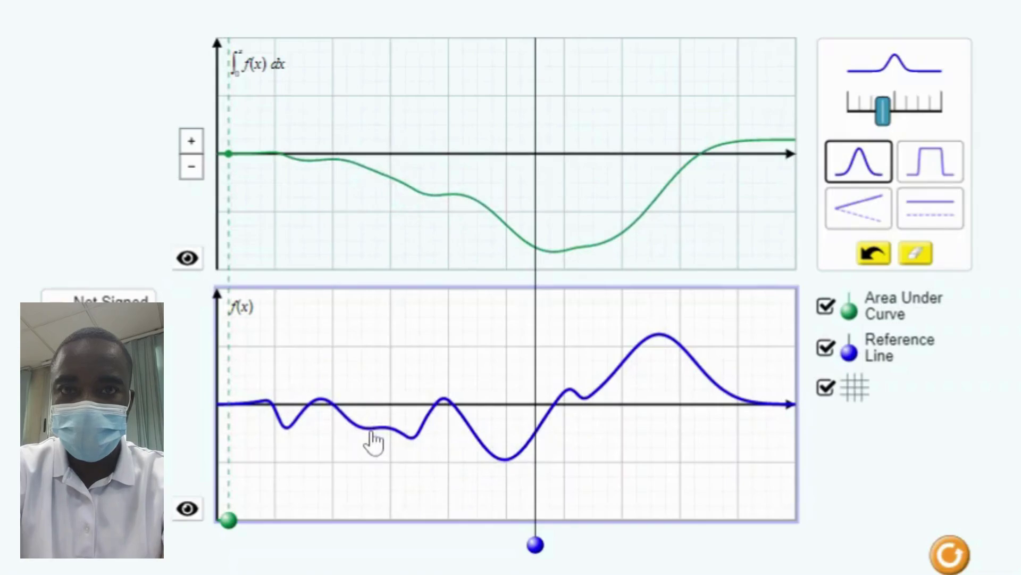
Tilt the right part of f(x) with a ramp, then smooth the left-of-centre valley and raise a bump.
{"action": "left_click", "coordinate": [872, 223]}
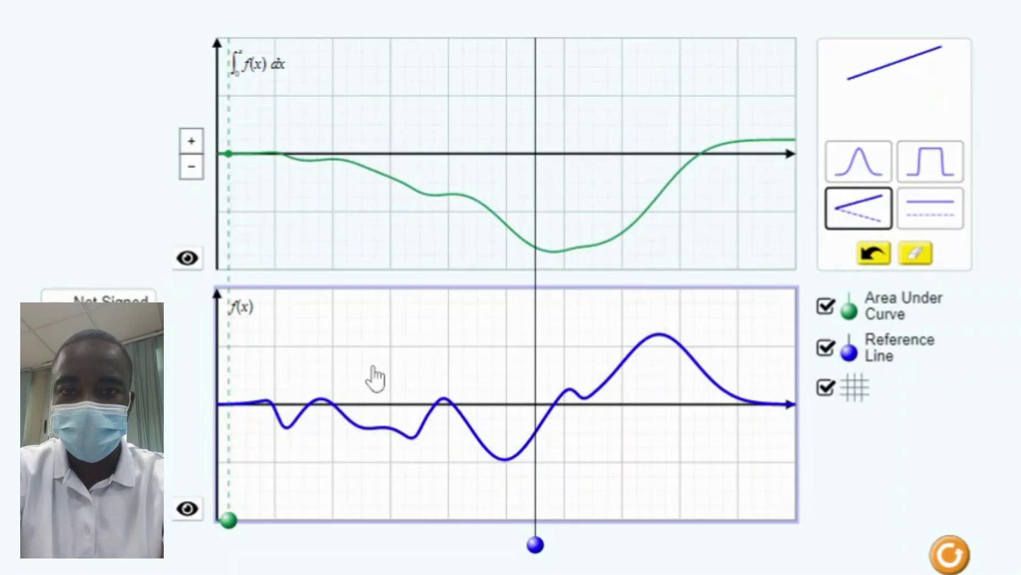
{"action": "left_click_drag", "start_coordinate": [363, 386], "coordinate": [374, 442]}
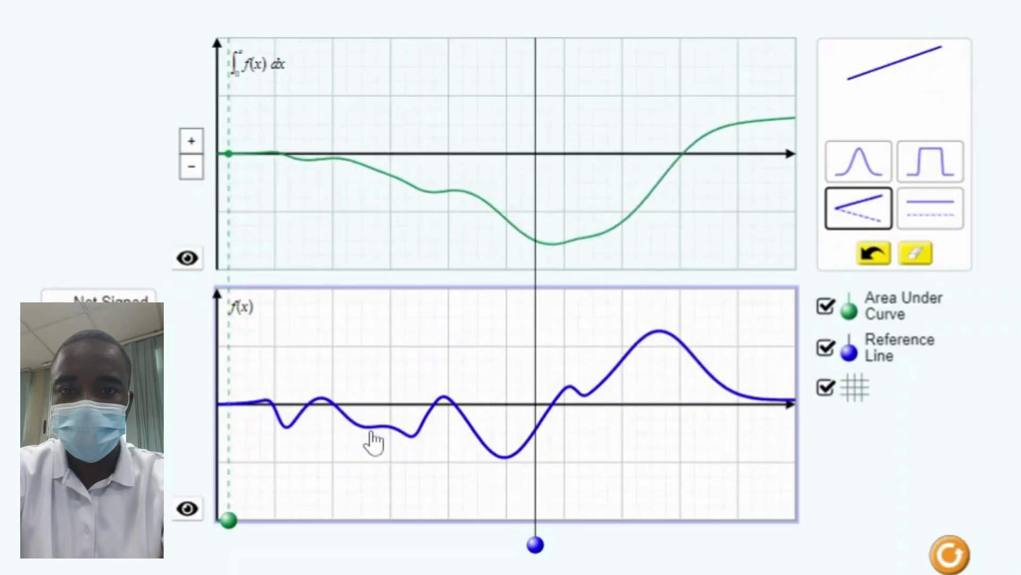
{"action": "left_click", "coordinate": [862, 178]}
{"action": "mouse_move", "coordinate": [681, 351]}
{"action": "left_mouse_down"}
{"action": "mouse_move", "coordinate": [529, 378]}
{"action": "mouse_move", "coordinate": [482, 420]}
{"action": "mouse_move", "coordinate": [463, 490]}
{"action": "mouse_move", "coordinate": [419, 483]}
{"action": "mouse_move", "coordinate": [405, 435]}
{"action": "left_mouse_up"}
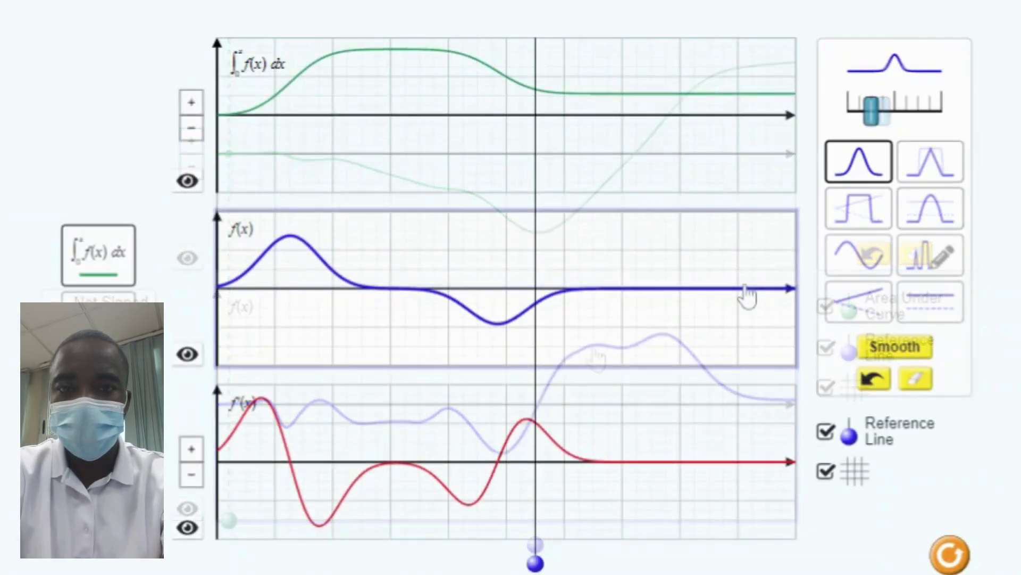
{"action": "left_click_drag", "start_coordinate": [744, 294], "coordinate": [334, 289]}
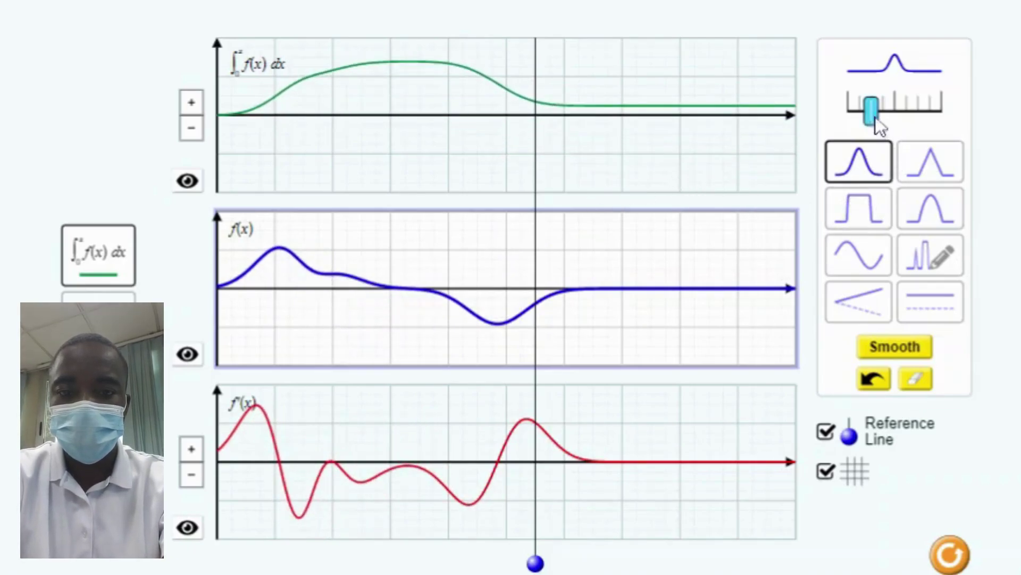
Widen the shape and try a triangle peak on f(x).
{"action": "left_click_drag", "start_coordinate": [872, 114], "coordinate": [898, 128]}
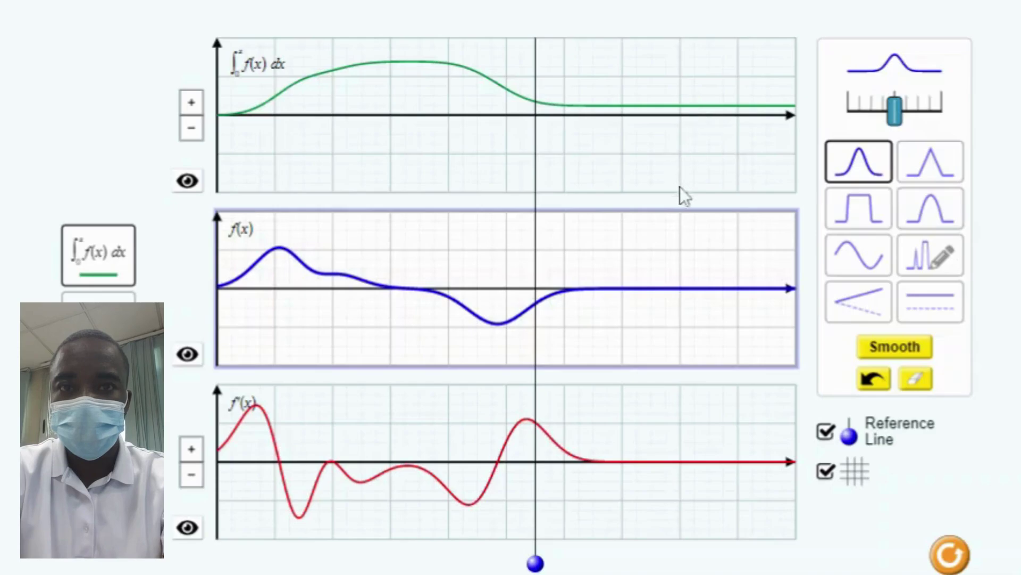
{"action": "left_click", "coordinate": [943, 176]}
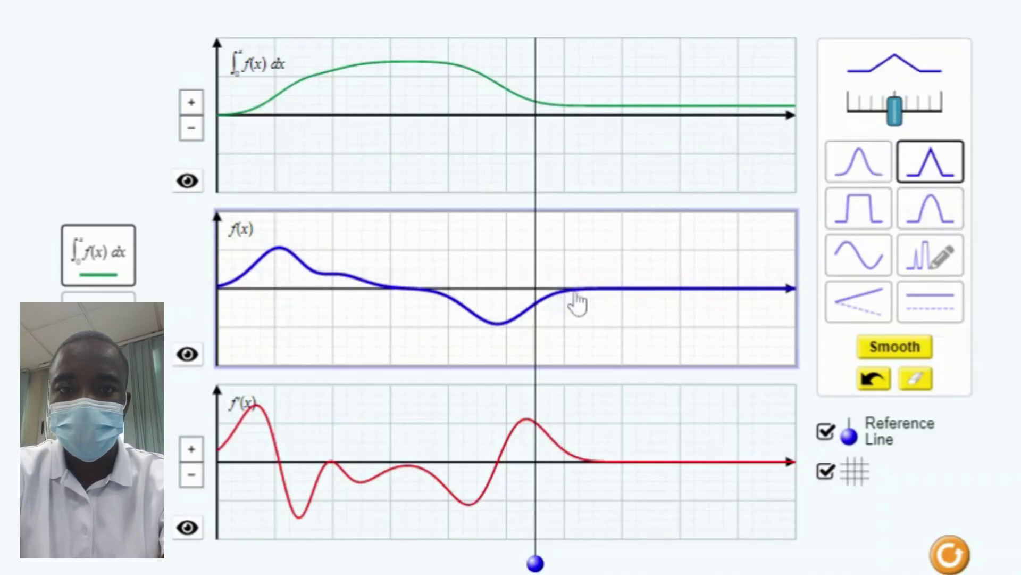
{"action": "left_click_drag", "start_coordinate": [576, 295], "coordinate": [414, 355]}
Undo the triangle, then with the bell shape reshape the middle dip and raise a bump right of centre.
{"action": "left_click", "coordinate": [870, 160]}
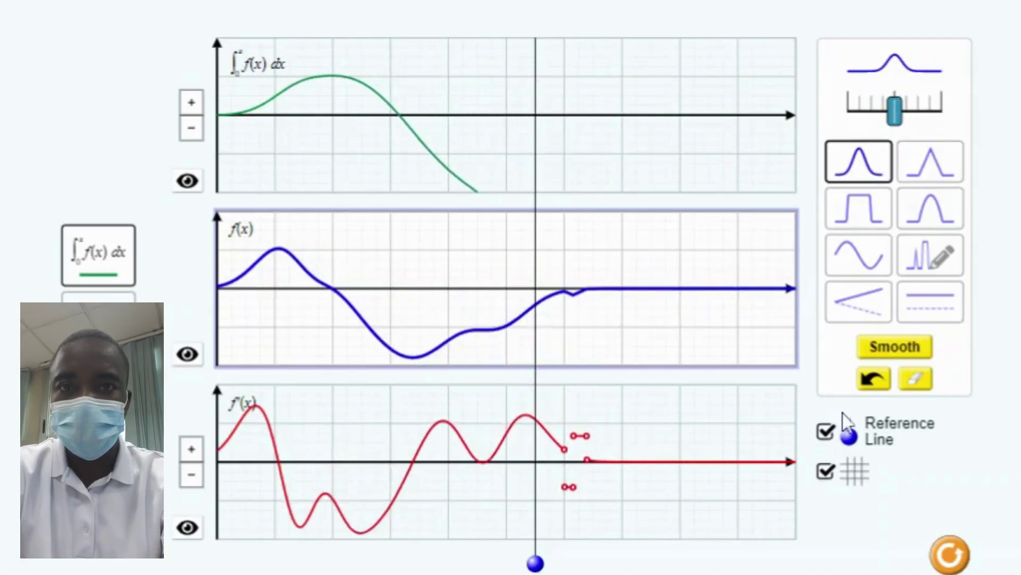
{"action": "left_click", "coordinate": [871, 391]}
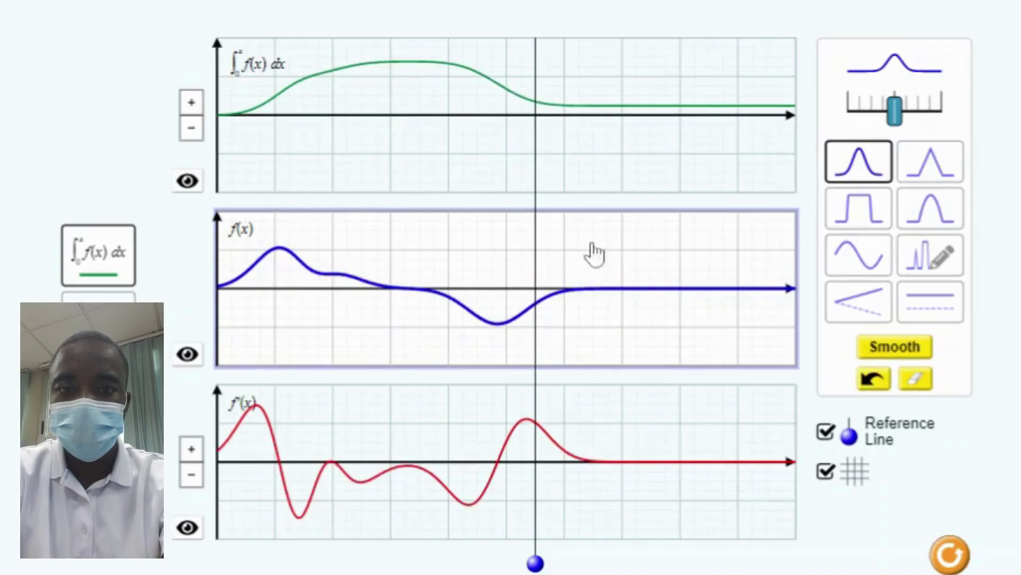
{"action": "mouse_move", "coordinate": [504, 319]}
{"action": "left_mouse_down"}
{"action": "mouse_move", "coordinate": [493, 324]}
{"action": "mouse_move", "coordinate": [490, 260]}
{"action": "mouse_move", "coordinate": [312, 278]}
{"action": "mouse_move", "coordinate": [296, 358]}
{"action": "mouse_move", "coordinate": [356, 372]}
{"action": "mouse_move", "coordinate": [385, 295]}
{"action": "mouse_move", "coordinate": [388, 303]}
{"action": "left_mouse_up"}
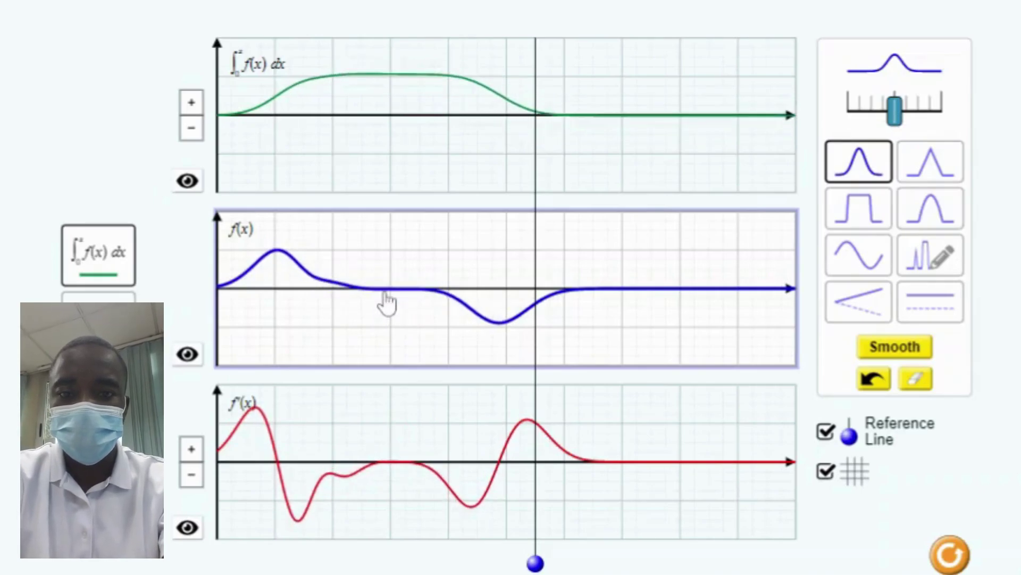
{"action": "left_click_drag", "start_coordinate": [684, 301], "coordinate": [582, 273]}
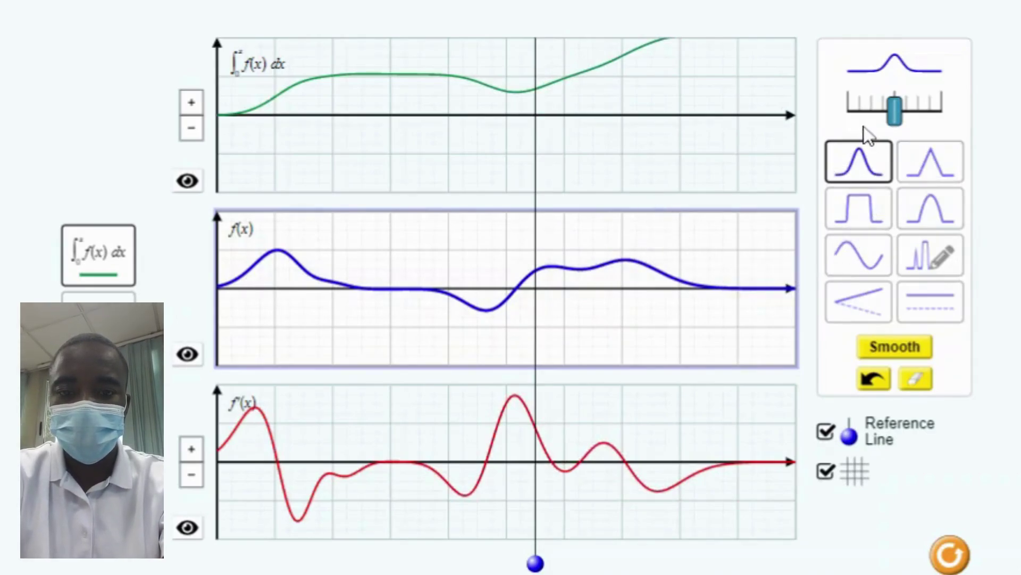
Widen the bump shape to maximum, fill the dip, and pull f(x)'s left part below the axis.
{"action": "left_click_drag", "start_coordinate": [895, 106], "coordinate": [930, 109]}
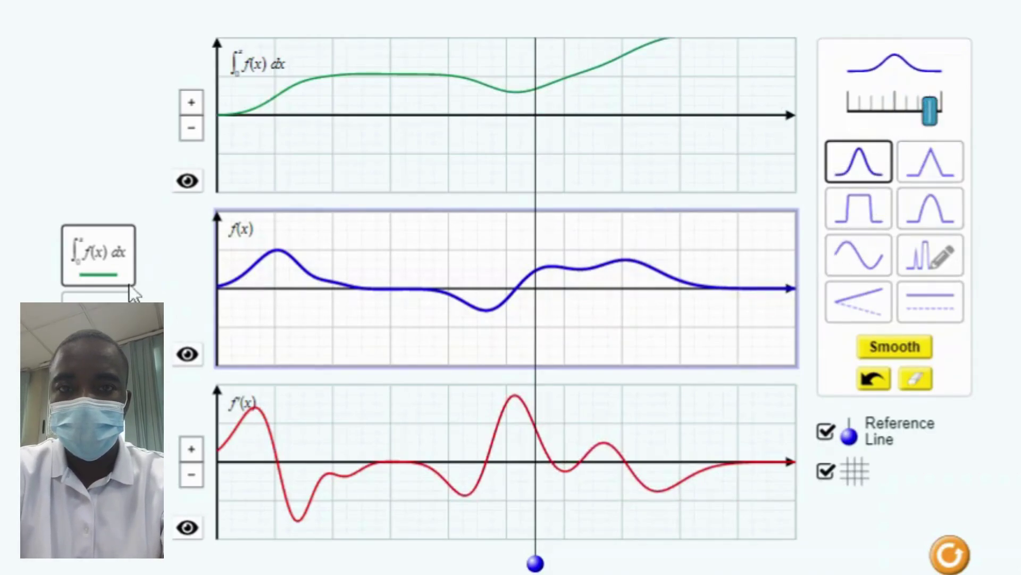
{"action": "left_click", "coordinate": [99, 269]}
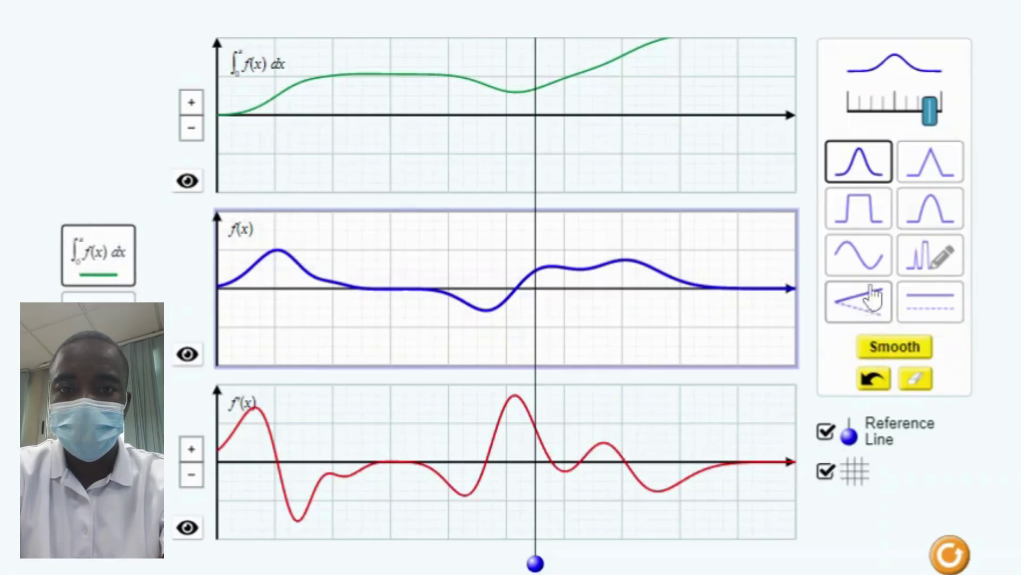
{"action": "mouse_move", "coordinate": [634, 273]}
{"action": "left_mouse_down"}
{"action": "mouse_move", "coordinate": [509, 256]}
{"action": "mouse_move", "coordinate": [441, 265]}
{"action": "mouse_move", "coordinate": [347, 341]}
{"action": "mouse_move", "coordinate": [328, 341]}
{"action": "mouse_move", "coordinate": [322, 307]}
{"action": "mouse_move", "coordinate": [338, 274]}
{"action": "mouse_move", "coordinate": [288, 318]}
{"action": "left_mouse_up"}
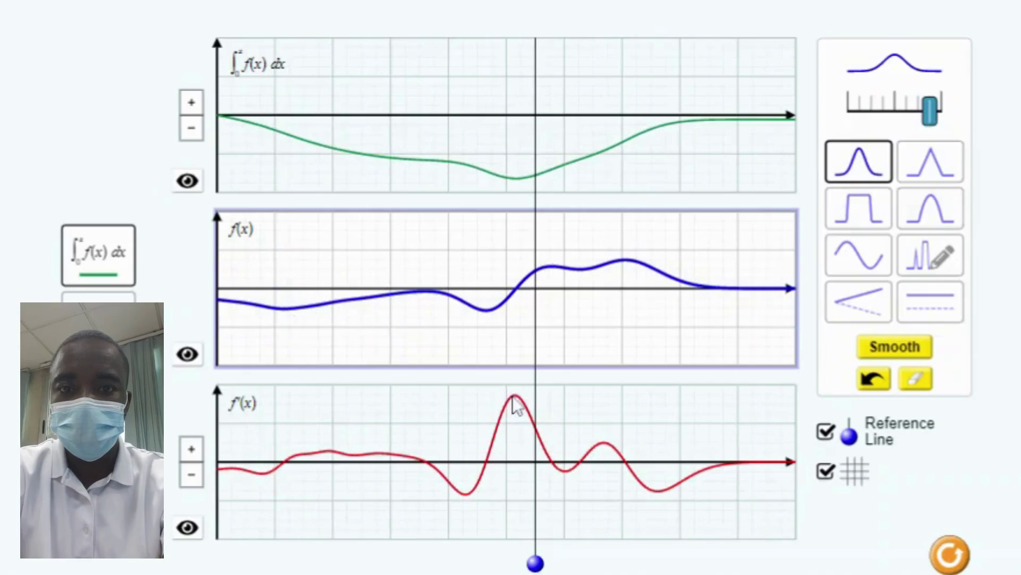
{"action": "mouse_move", "coordinate": [628, 269]}
{"action": "left_mouse_down"}
{"action": "mouse_move", "coordinate": [345, 334]}
{"action": "mouse_move", "coordinate": [329, 334]}
{"action": "mouse_move", "coordinate": [322, 308]}
{"action": "left_mouse_up"}
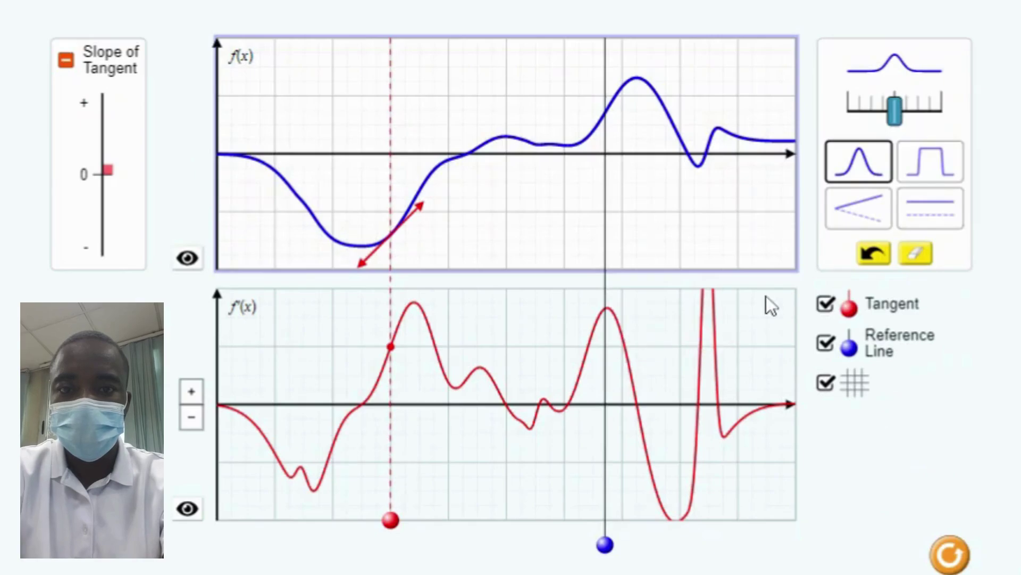
Drag f(x) to flatten its large peak into a small bump and pull a dip under the tangent point.
{"action": "mouse_move", "coordinate": [642, 101]}
{"action": "left_mouse_down"}
{"action": "mouse_move", "coordinate": [639, 164]}
{"action": "mouse_move", "coordinate": [565, 174]}
{"action": "mouse_move", "coordinate": [497, 210]}
{"action": "mouse_move", "coordinate": [392, 225]}
{"action": "mouse_move", "coordinate": [351, 205]}
{"action": "mouse_move", "coordinate": [326, 132]}
{"action": "mouse_move", "coordinate": [361, 97]}
{"action": "mouse_move", "coordinate": [437, 153]}
{"action": "left_mouse_up"}
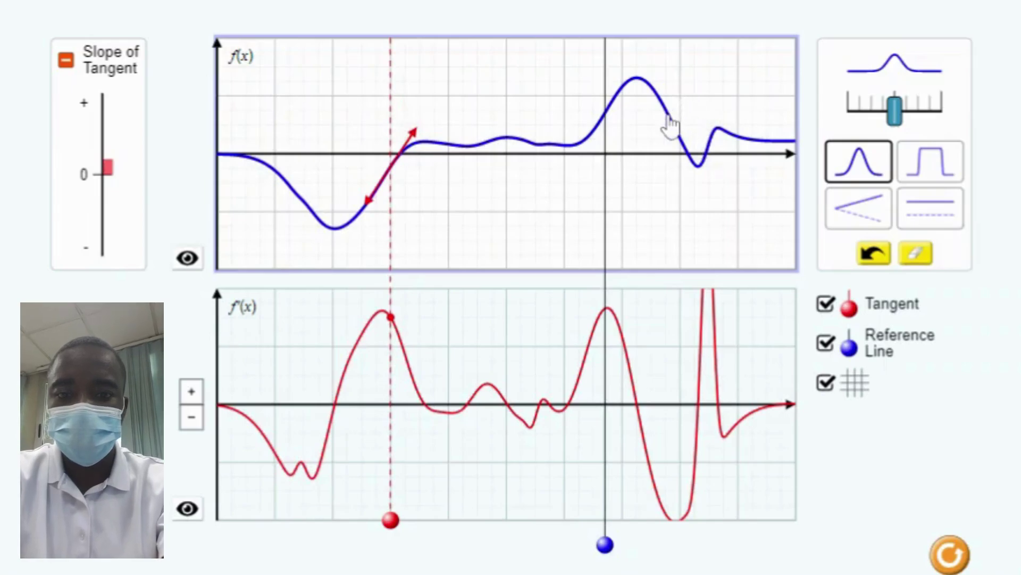
{"action": "left_click_drag", "start_coordinate": [673, 130], "coordinate": [651, 81]}
{"action": "left_click_drag", "start_coordinate": [467, 150], "coordinate": [329, 139]}
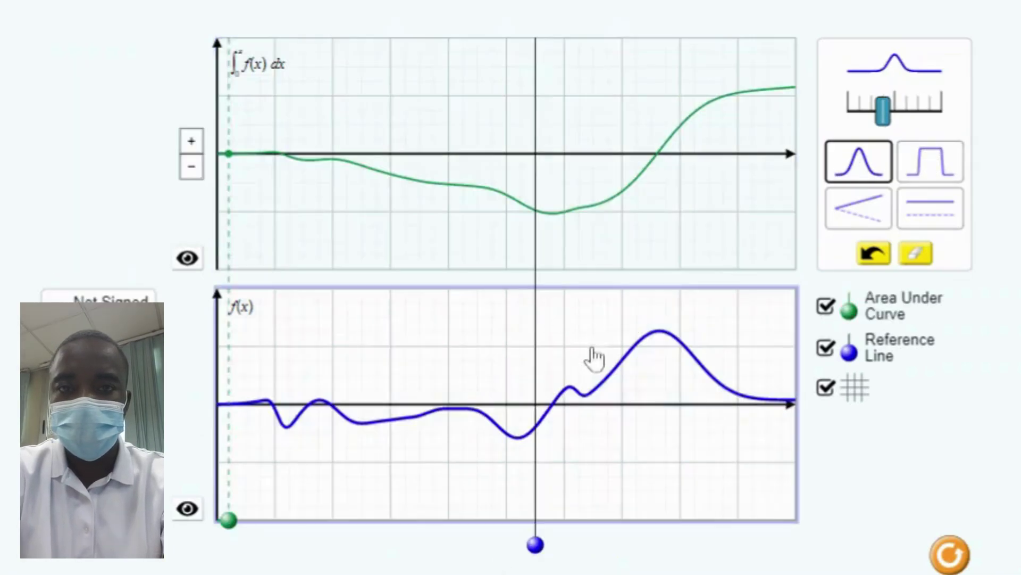
Slide a bump of f(x) left, move the reference line left, and extend the green shaded area nearly to the right end.
{"action": "mouse_move", "coordinate": [614, 388]}
{"action": "left_mouse_down"}
{"action": "mouse_move", "coordinate": [570, 365]}
{"action": "mouse_move", "coordinate": [486, 365]}
{"action": "mouse_move", "coordinate": [296, 447]}
{"action": "mouse_move", "coordinate": [317, 485]}
{"action": "mouse_move", "coordinate": [300, 512]}
{"action": "mouse_move", "coordinate": [306, 436]}
{"action": "left_mouse_up"}
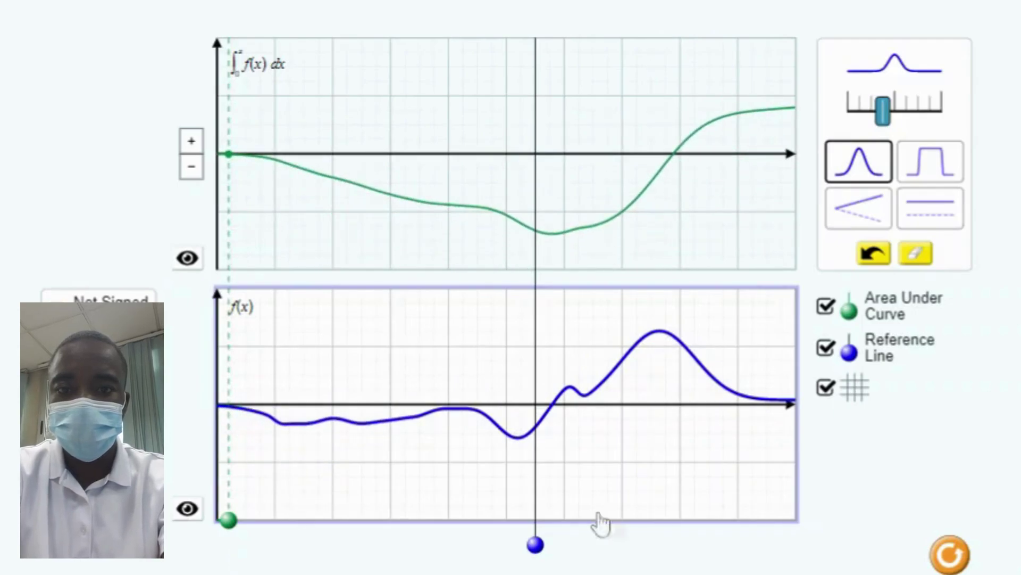
{"action": "left_click_drag", "start_coordinate": [535, 543], "coordinate": [378, 530]}
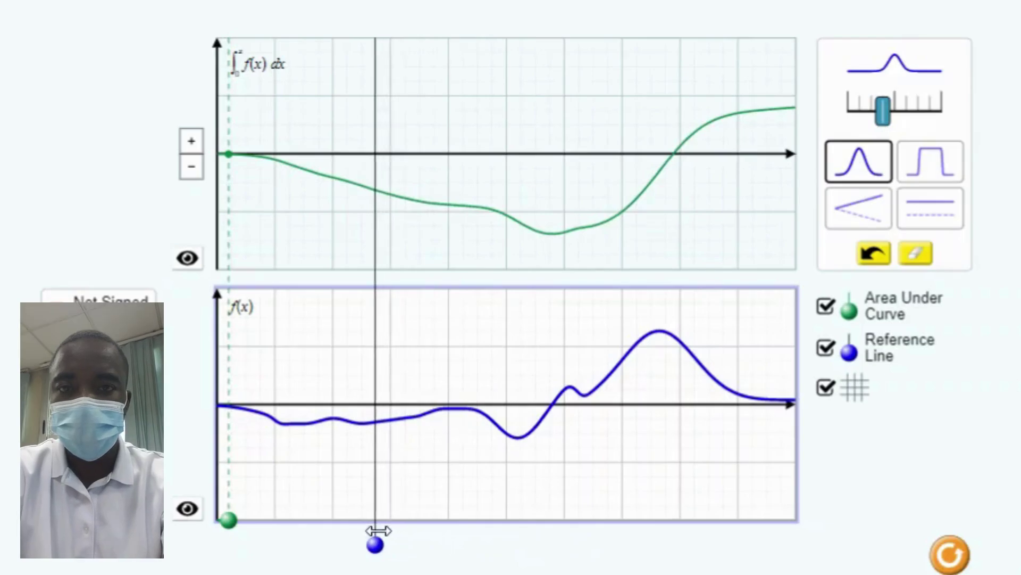
{"action": "mouse_move", "coordinate": [234, 525]}
{"action": "left_mouse_down"}
{"action": "mouse_move", "coordinate": [782, 520]}
{"action": "mouse_move", "coordinate": [292, 483]}
{"action": "mouse_move", "coordinate": [731, 502]}
{"action": "left_mouse_up"}
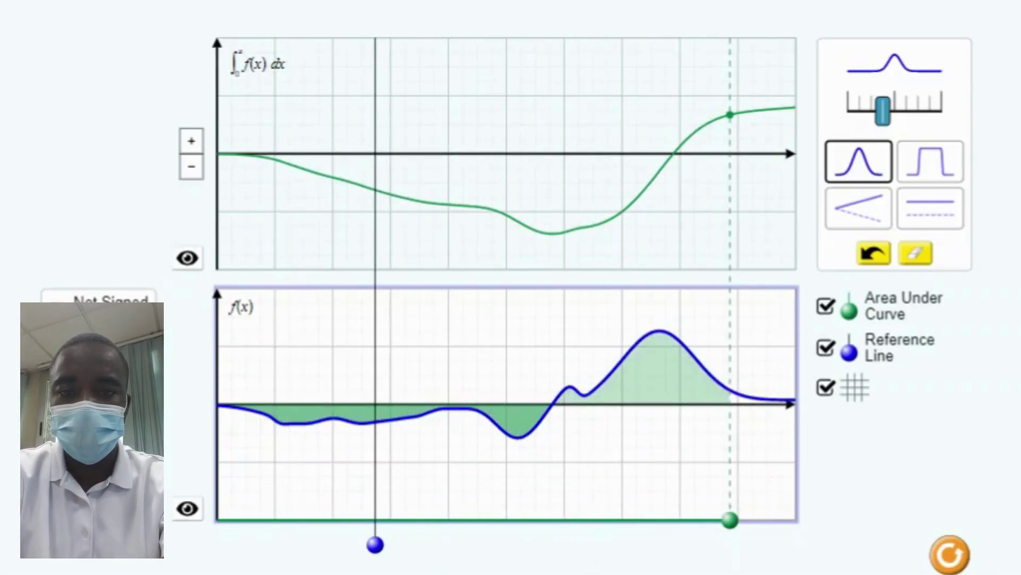